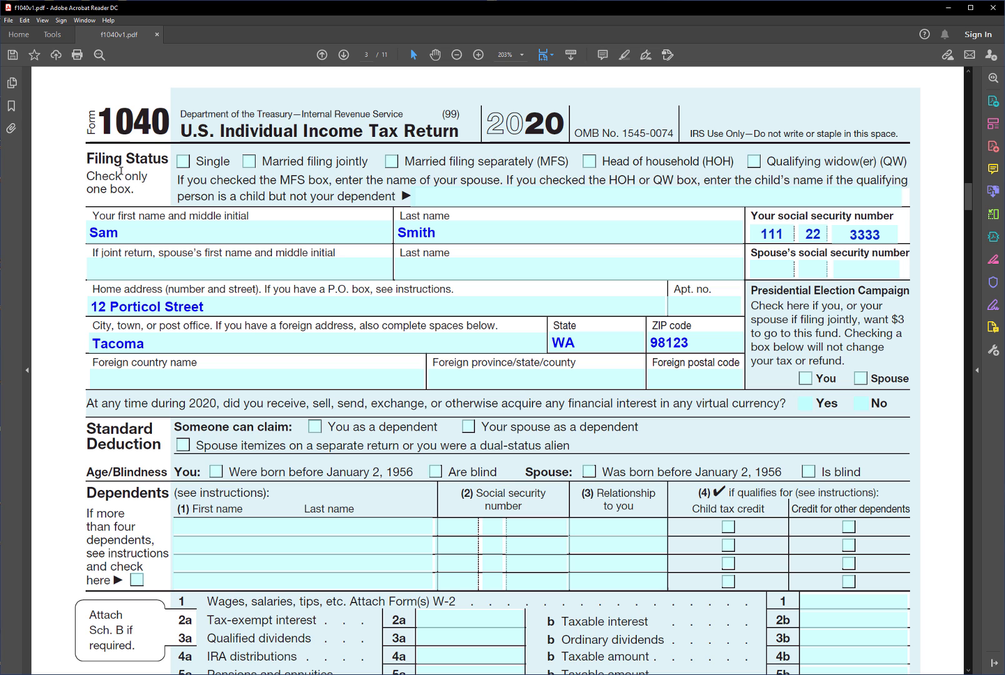
# Step: Mark the filing status as Single and answer No to the virtual currency question
pyautogui.click(183, 161)
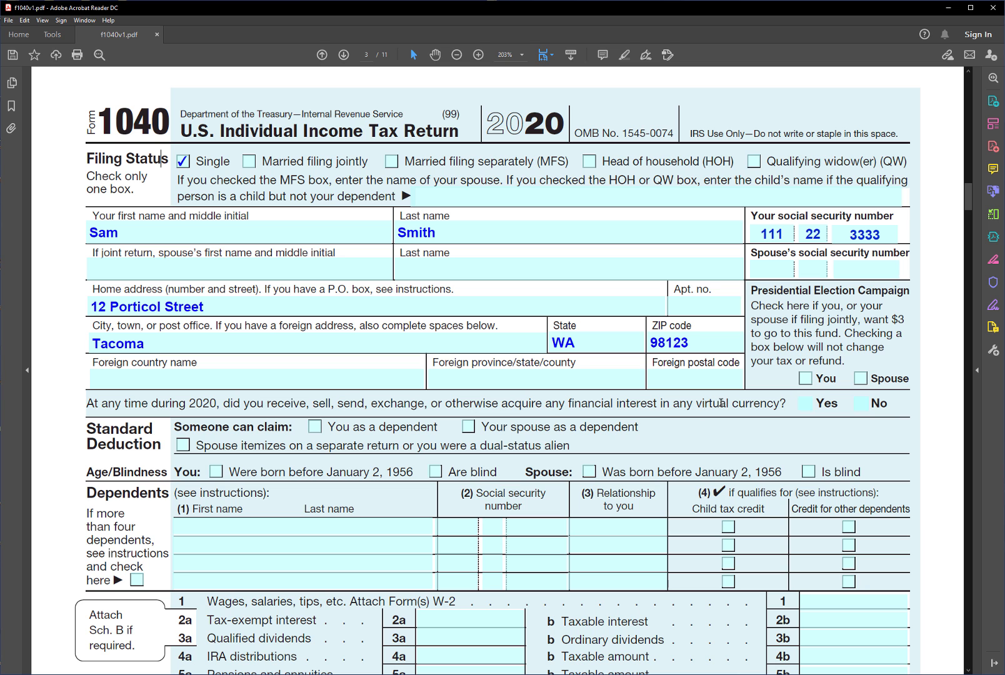
pyautogui.click(860, 403)
# Step: Enter 12,900 as wages, salaries and tips on line 1
pyautogui.scroll(-5, 968, 207)
pyautogui.scroll(-5, 968, 210)
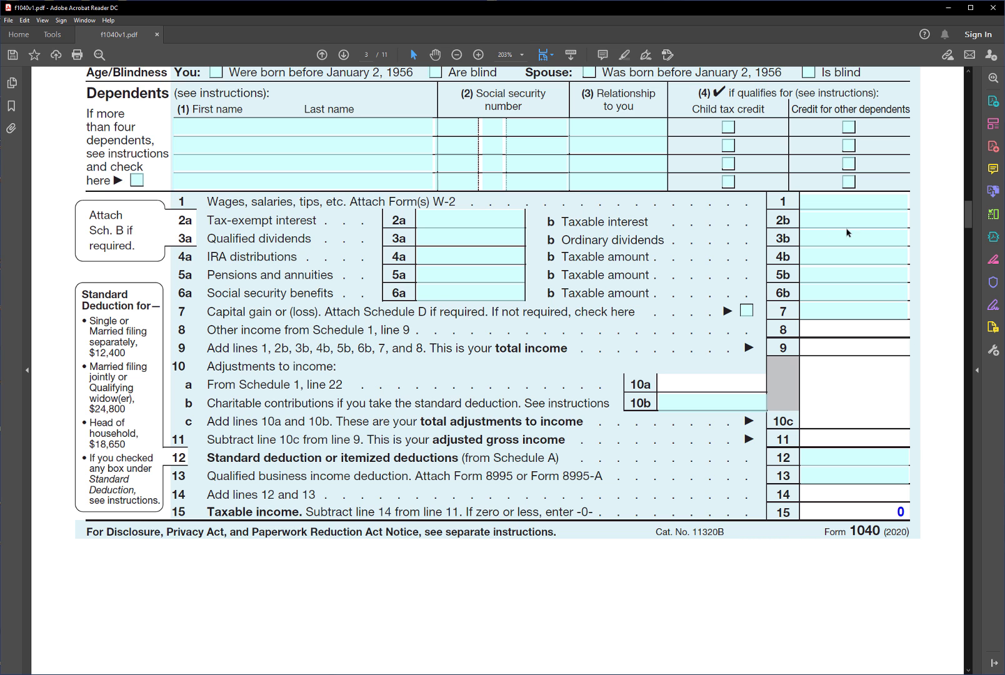
pyautogui.click(841, 204)
pyautogui.write('12,900')
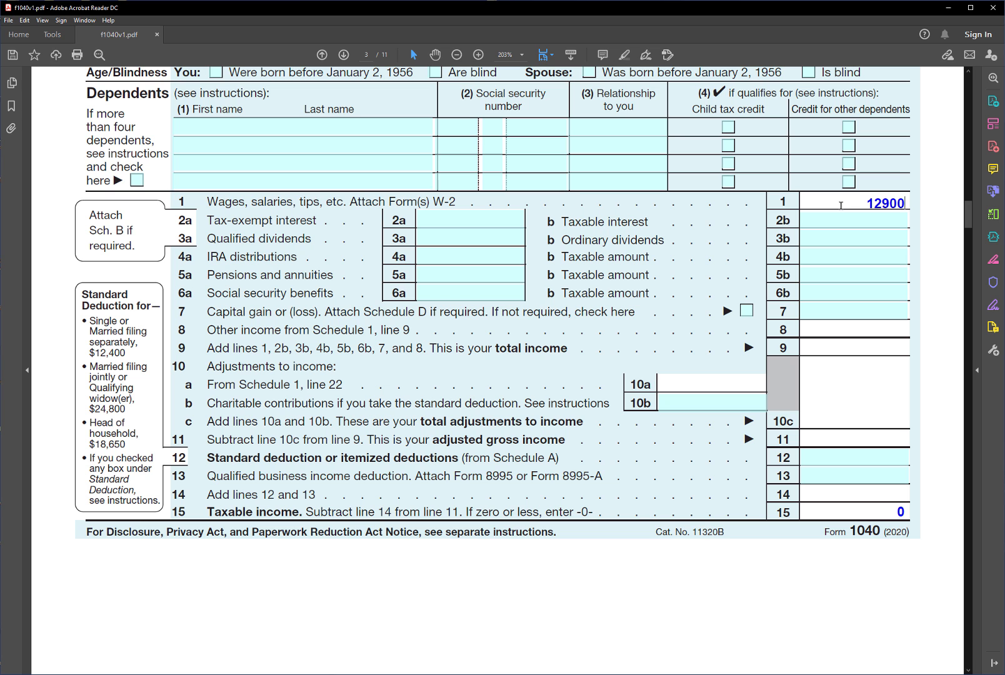
pyautogui.press('Return')
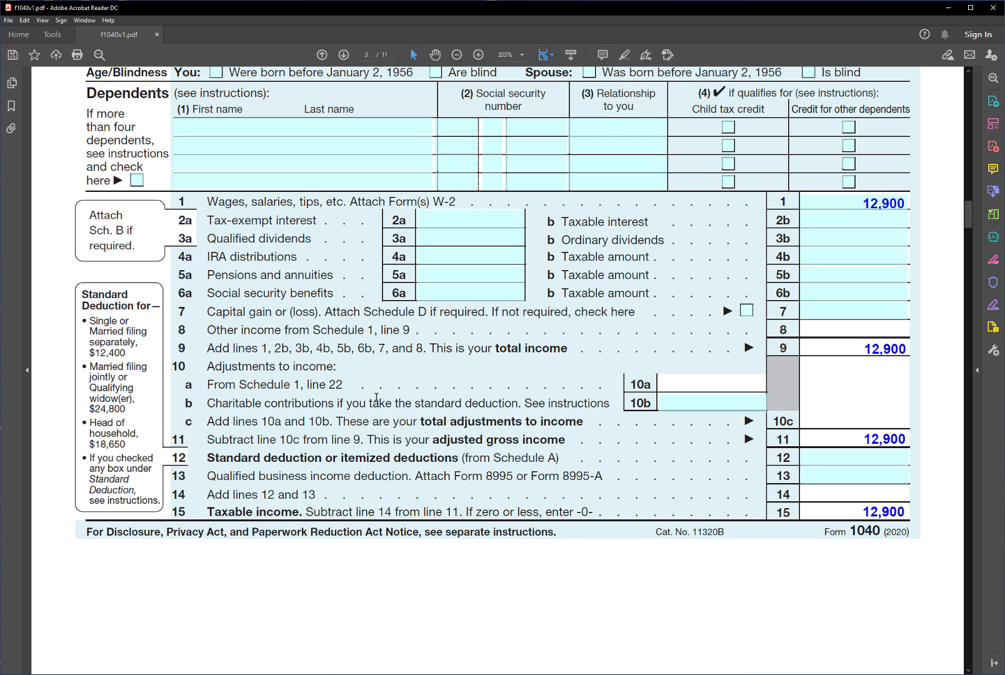
# Step: Enter 50 for charitable contributions on line 10b and 12,400 as the standard deduction on line 12
pyautogui.click(699, 404)
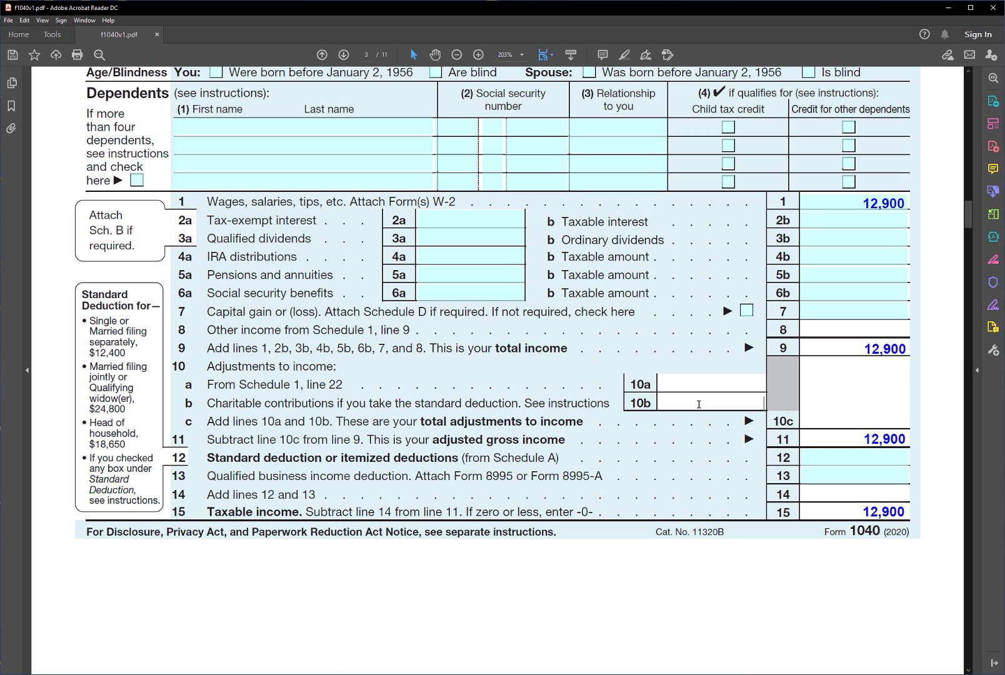
pyautogui.write('50')
pyautogui.press('Return')
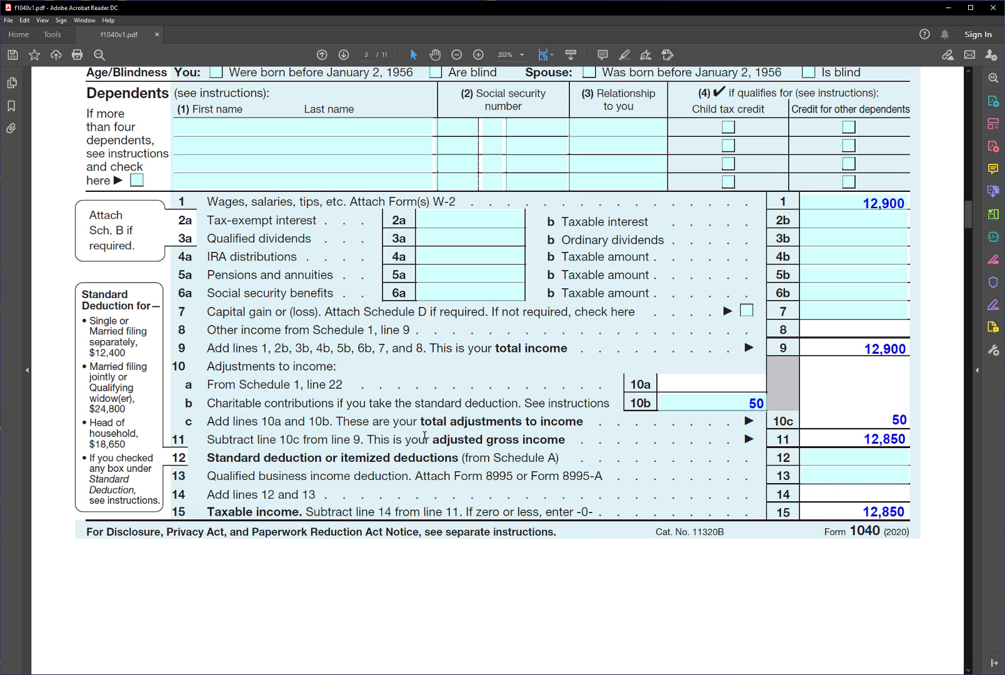
pyautogui.click(842, 463)
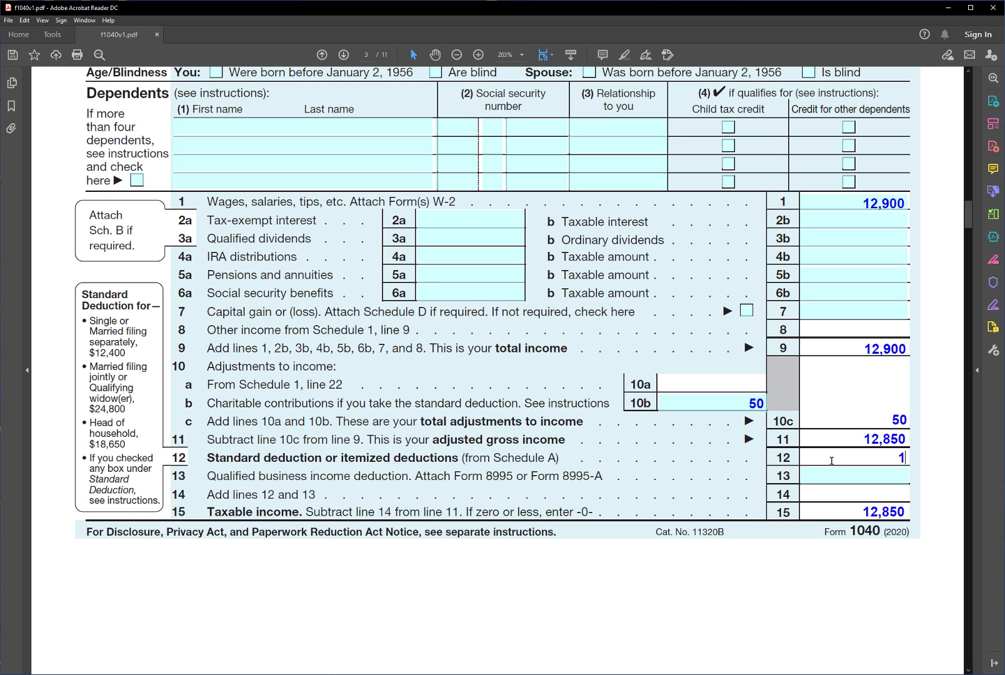
pyautogui.write('12400')
pyautogui.press('Return')
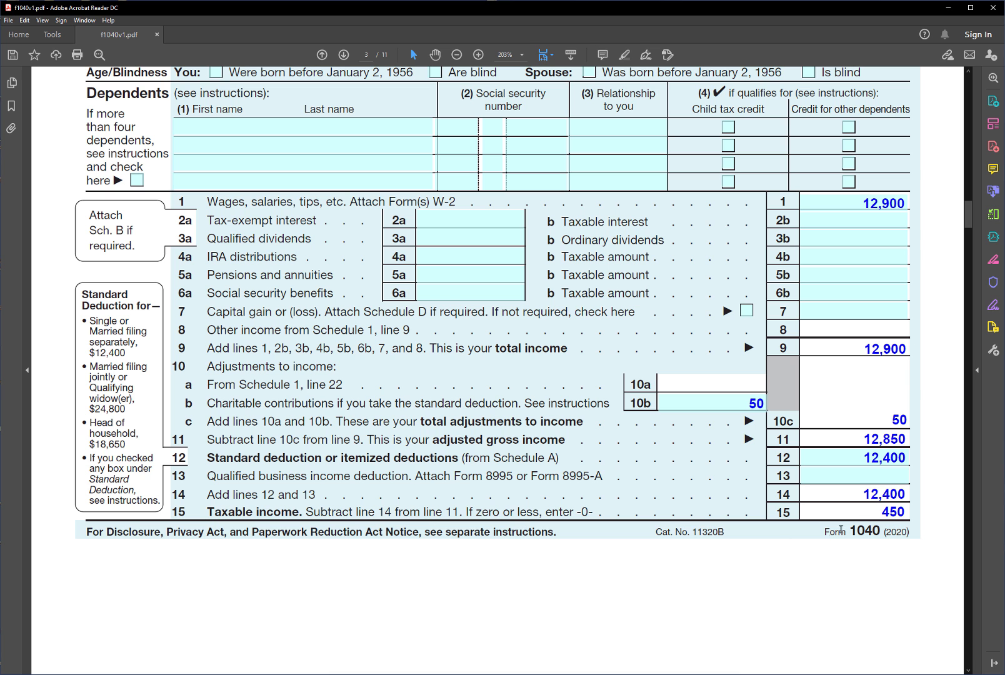
# Step: Look up the single filer's tax in the 2020 Tax Table using line 15 and enter 46 on line 16
pyautogui.moveTo(966, 212); pyautogui.dragTo(968, 243)
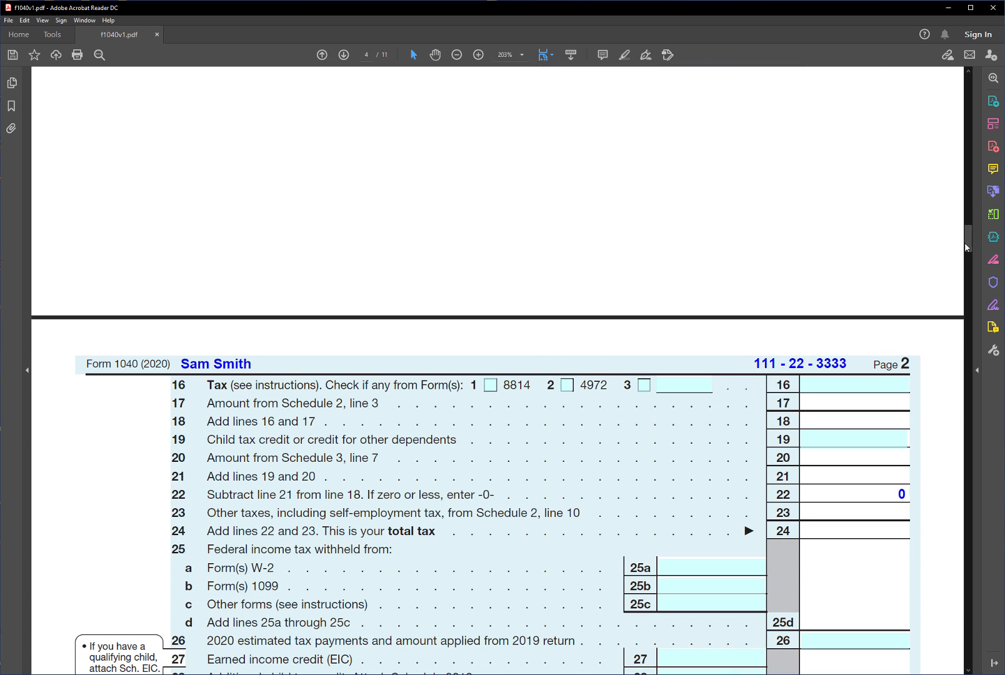
pyautogui.scroll(3, 966, 241)
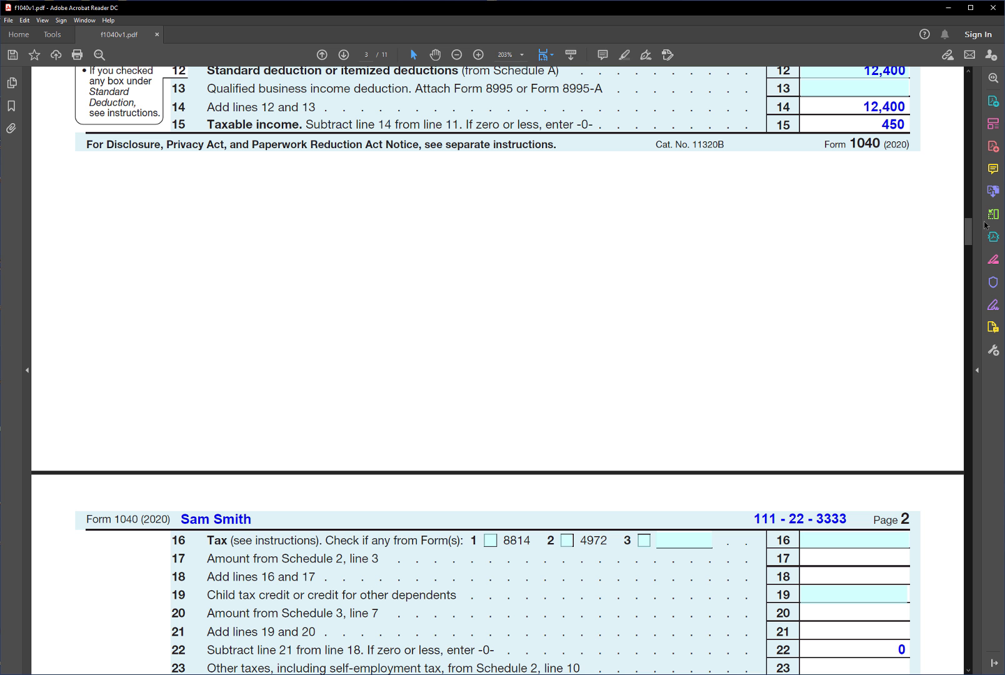
pyautogui.moveTo(972, 226); pyautogui.dragTo(968, 302)
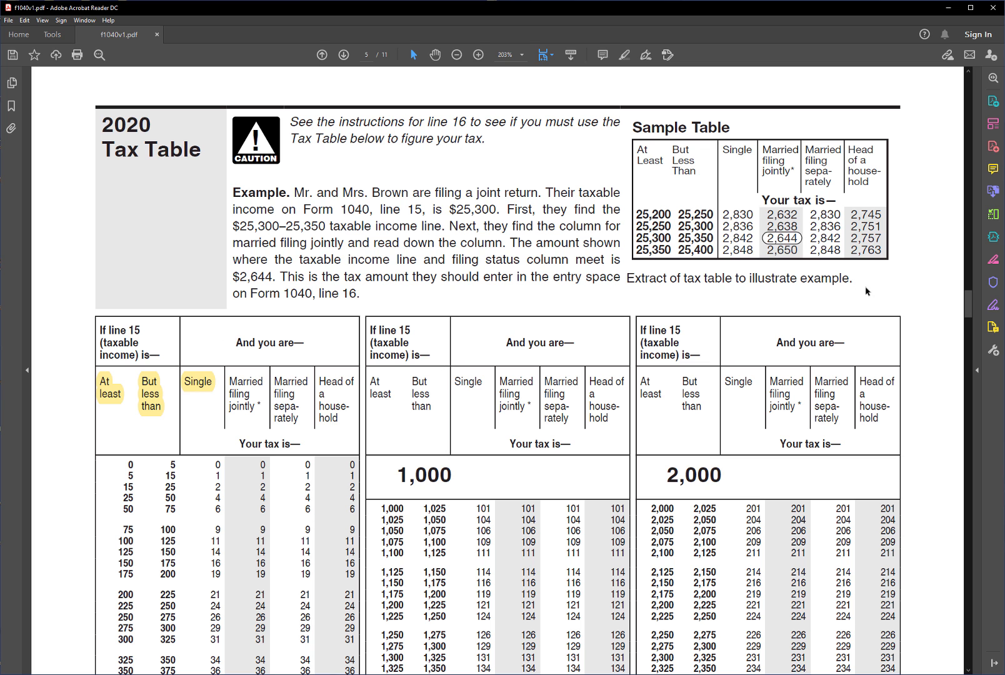
pyautogui.moveTo(968, 309)
pyautogui.mouseDown()
pyautogui.moveTo(960, 228)
pyautogui.moveTo(957, 310)
pyautogui.mouseUp()
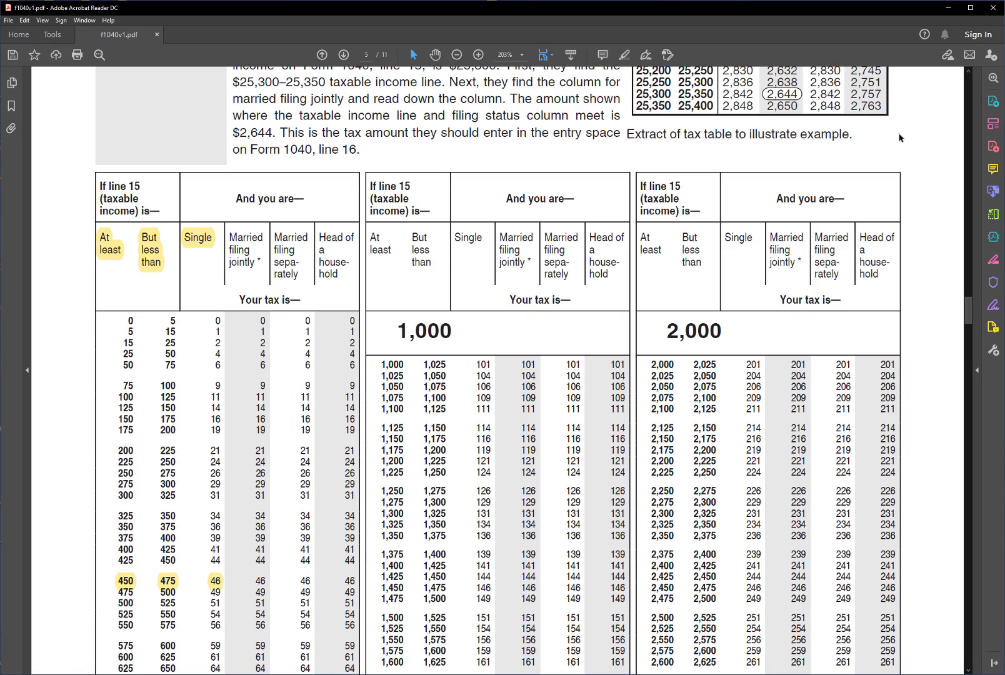
pyautogui.moveTo(967, 304); pyautogui.dragTo(970, 241)
pyautogui.scroll(-3, 950, 225)
pyautogui.click(897, 205)
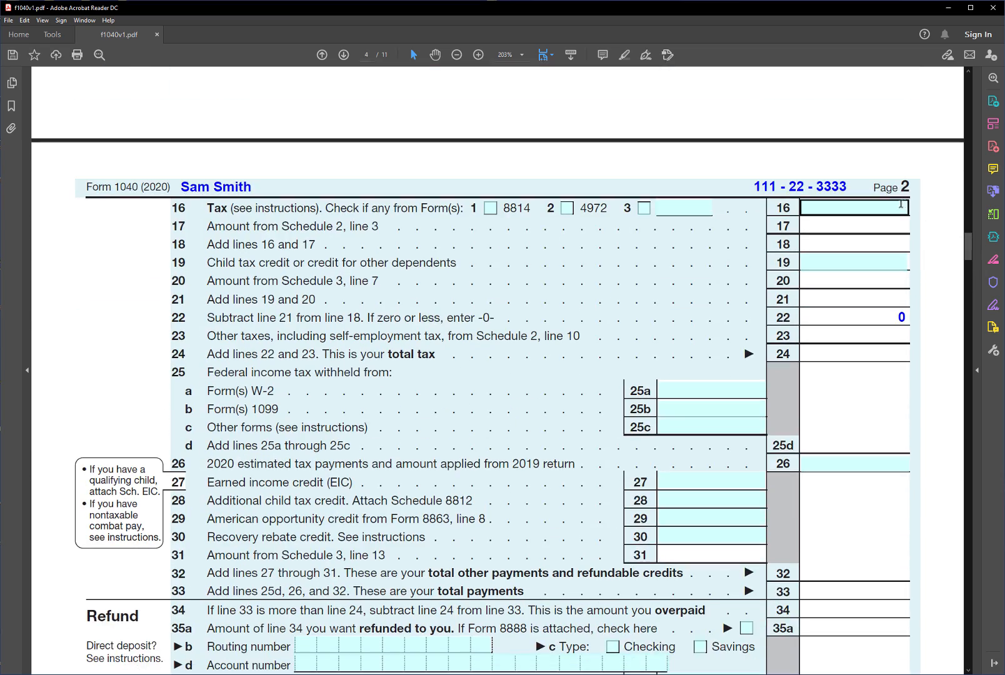
pyautogui.write('46')
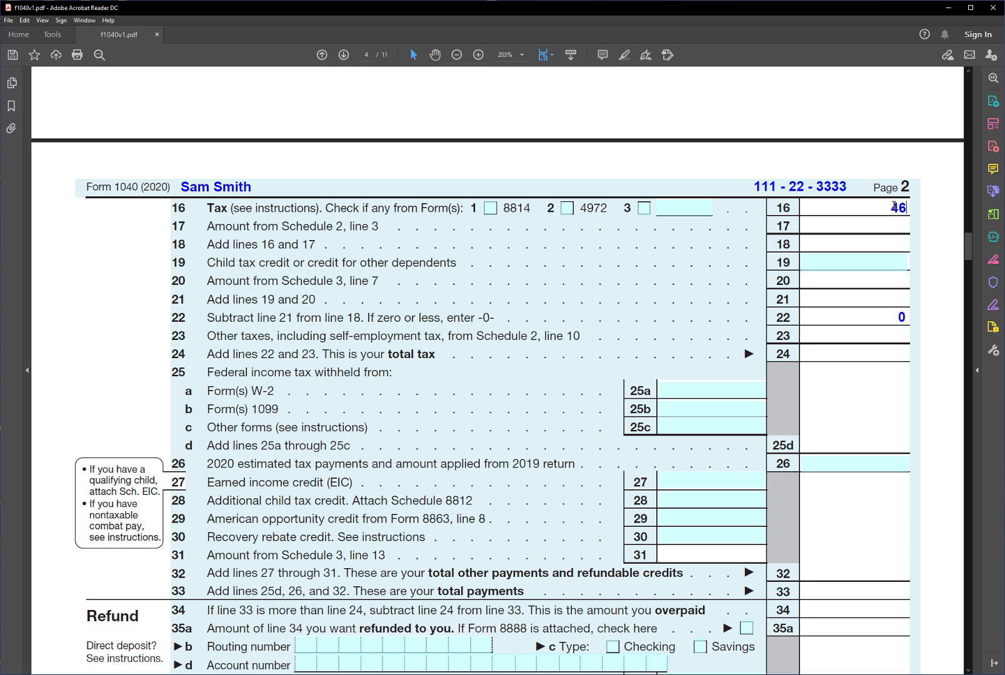
pyautogui.press('Return')
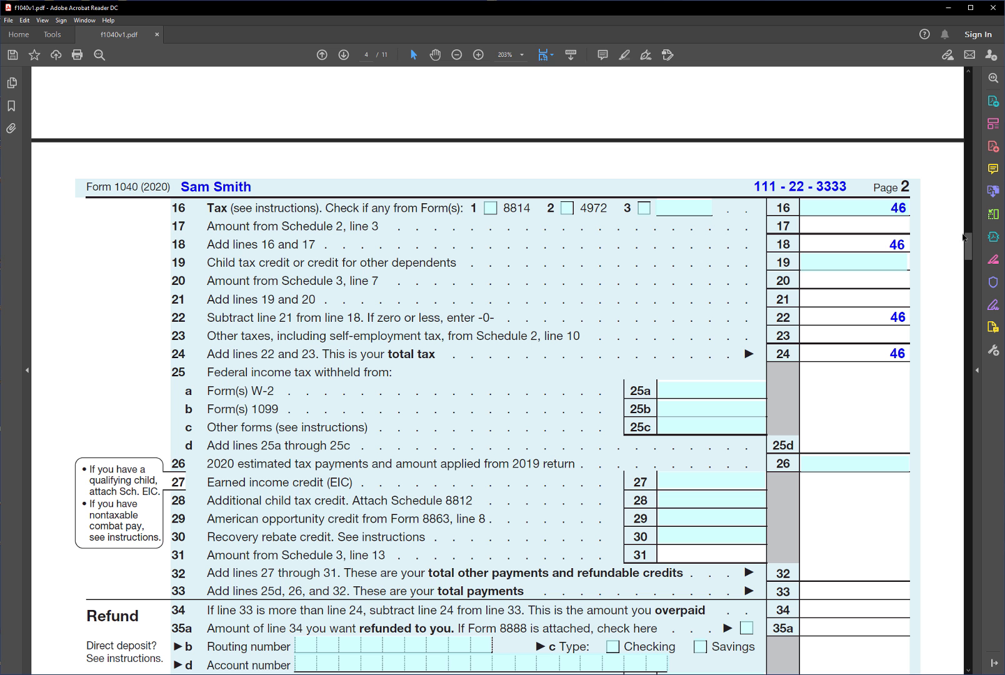
# Step: Enter 1,100 as the federal income tax withheld from Form W-2 on line 25a
pyautogui.scroll(-3, 970, 243)
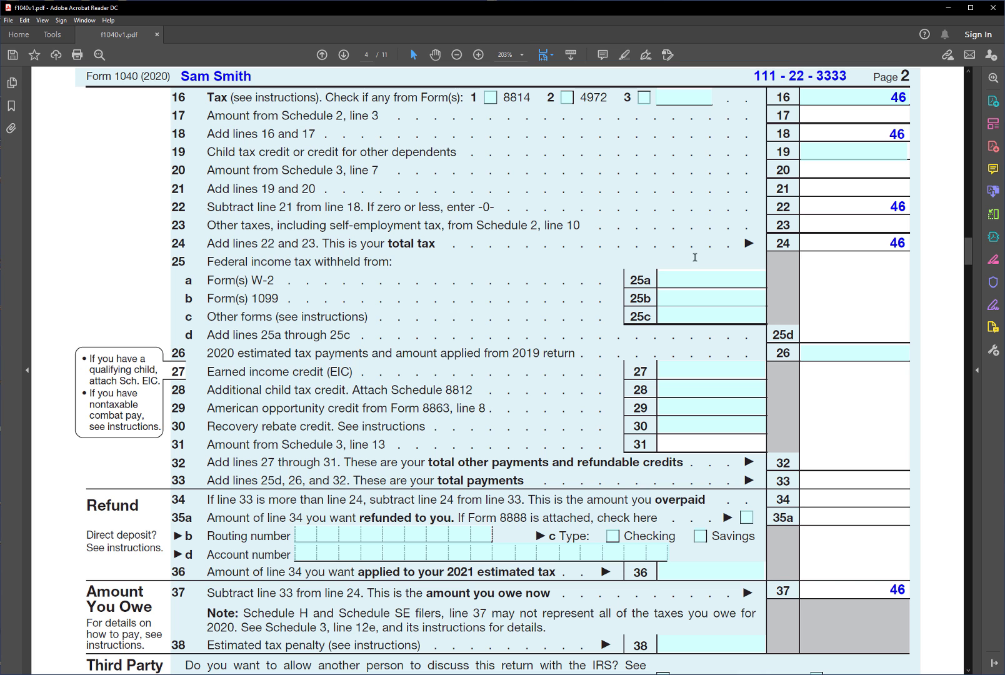
pyautogui.click(746, 280)
pyautogui.write('100')
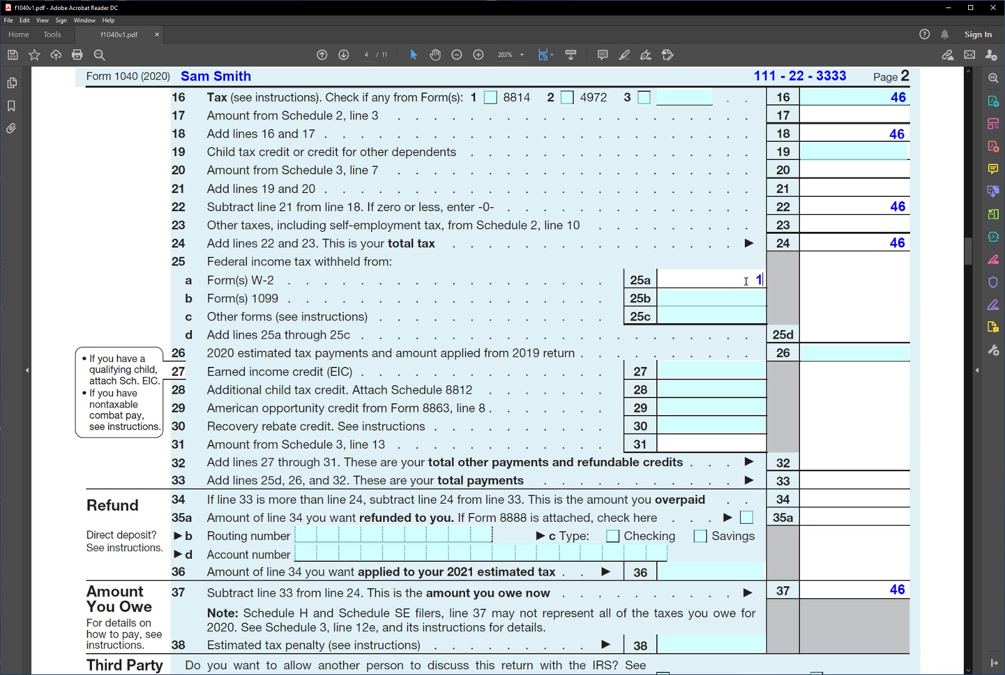
pyautogui.press('BackSpace')
pyautogui.press('BackSpace')
pyautogui.write('100')
pyautogui.press('Return')
pyautogui.click(754, 292)
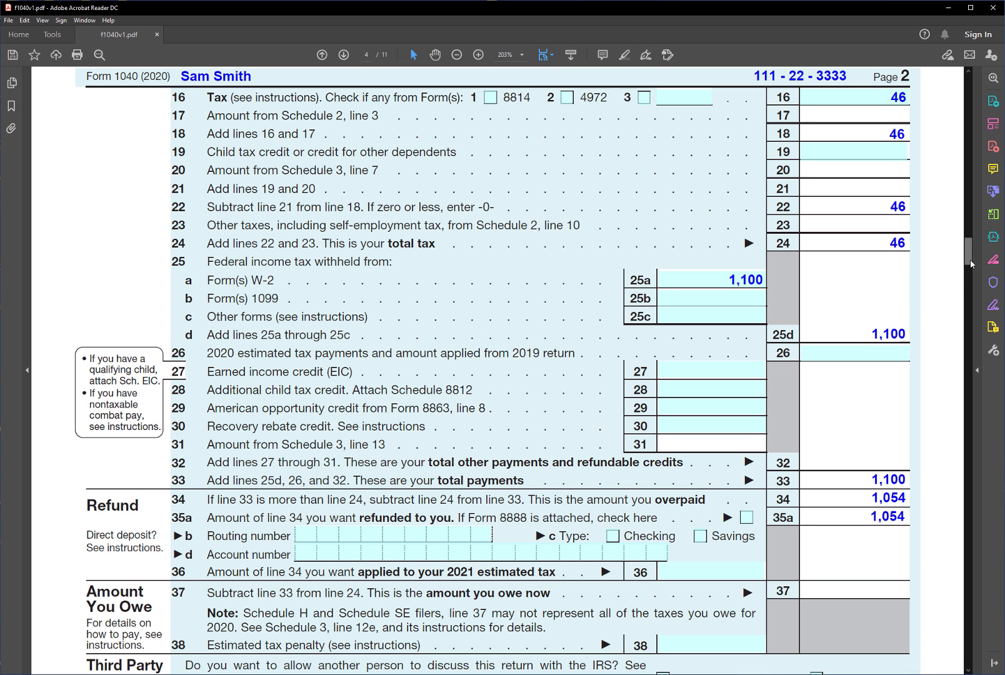
# Step: Look up the credit for a single filer with no children in the EIC Table and enter 221 on line 27
pyautogui.moveTo(967, 248); pyautogui.dragTo(970, 358)
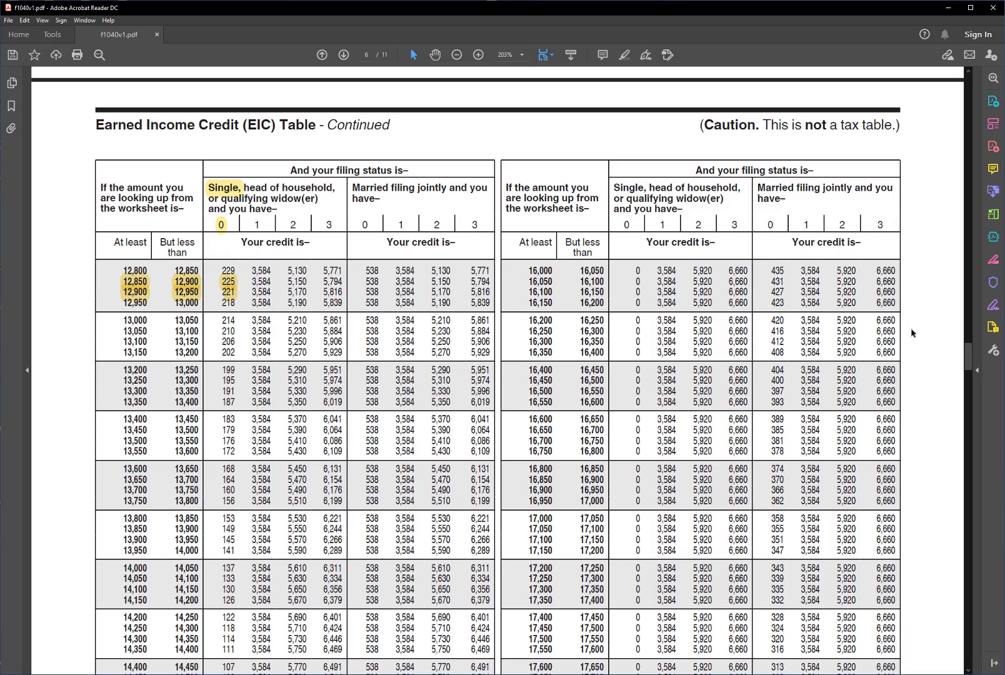
pyautogui.moveTo(970, 361); pyautogui.dragTo(965, 221)
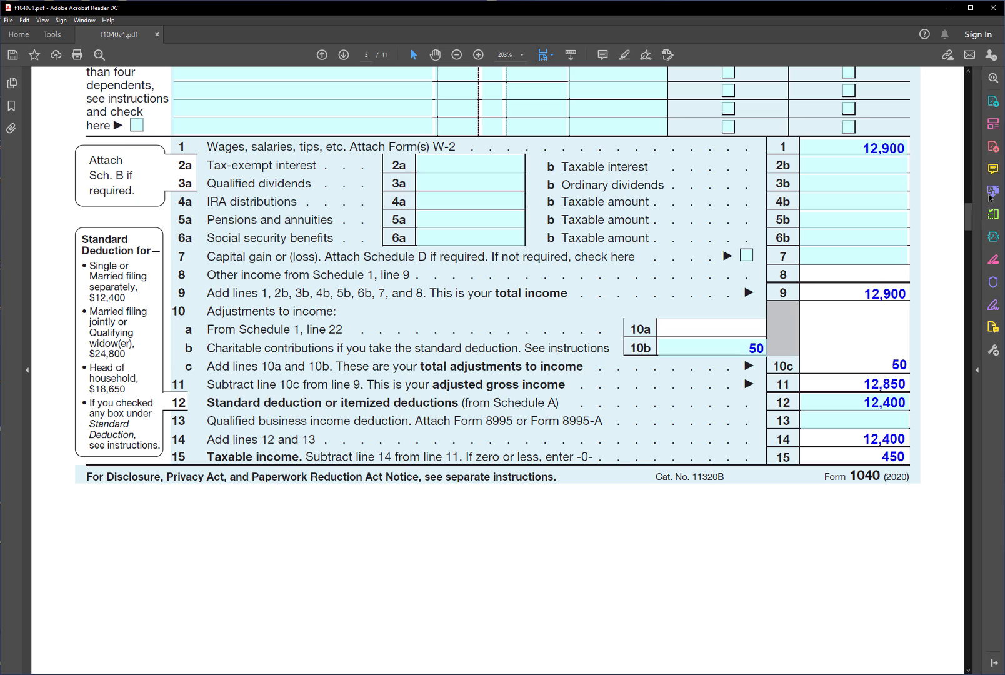
pyautogui.moveTo(969, 212); pyautogui.dragTo(968, 356)
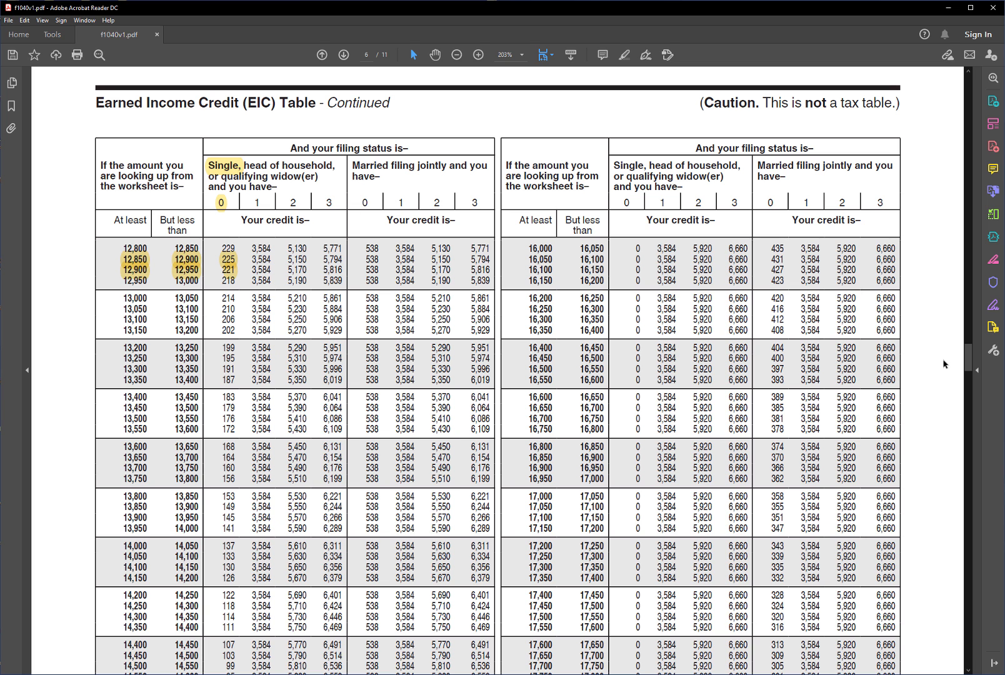
pyautogui.moveTo(969, 357); pyautogui.dragTo(970, 252)
pyautogui.click(742, 324)
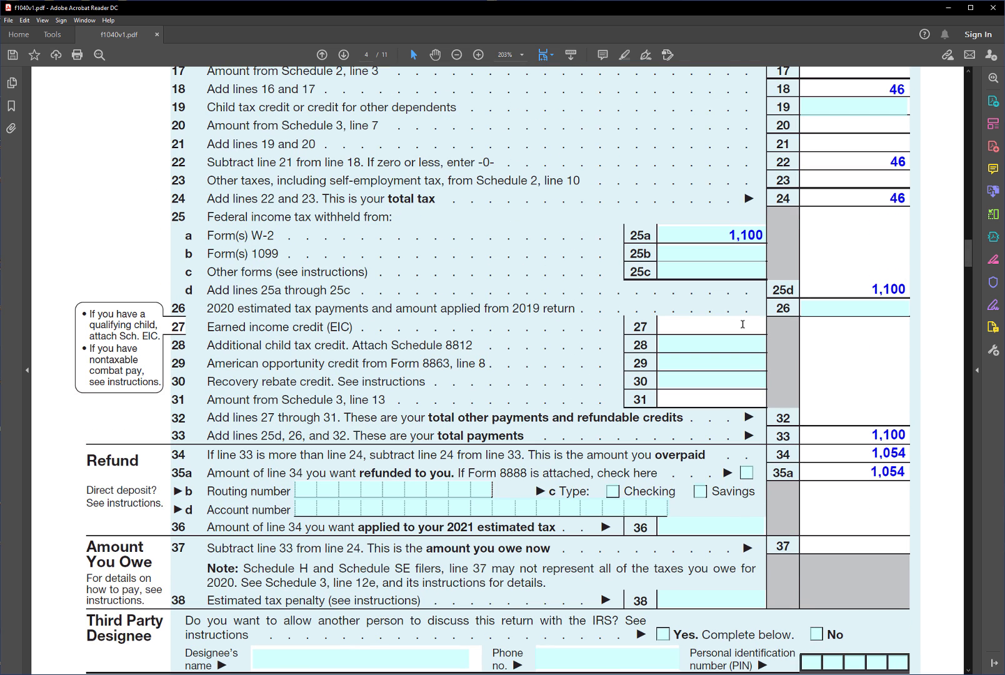
pyautogui.write('221')
pyautogui.press('Return')
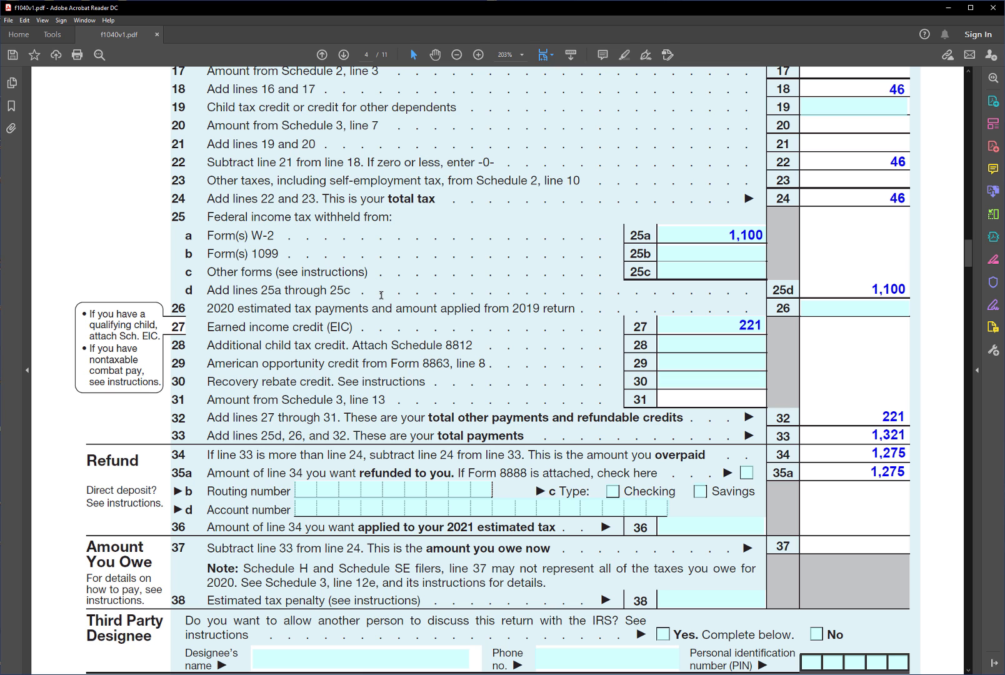
# Step: Enter 1,800 as the recovery rebate credit on line 30
pyautogui.click(709, 380)
pyautogui.click(701, 385)
pyautogui.write('1800')
pyautogui.press('Return')
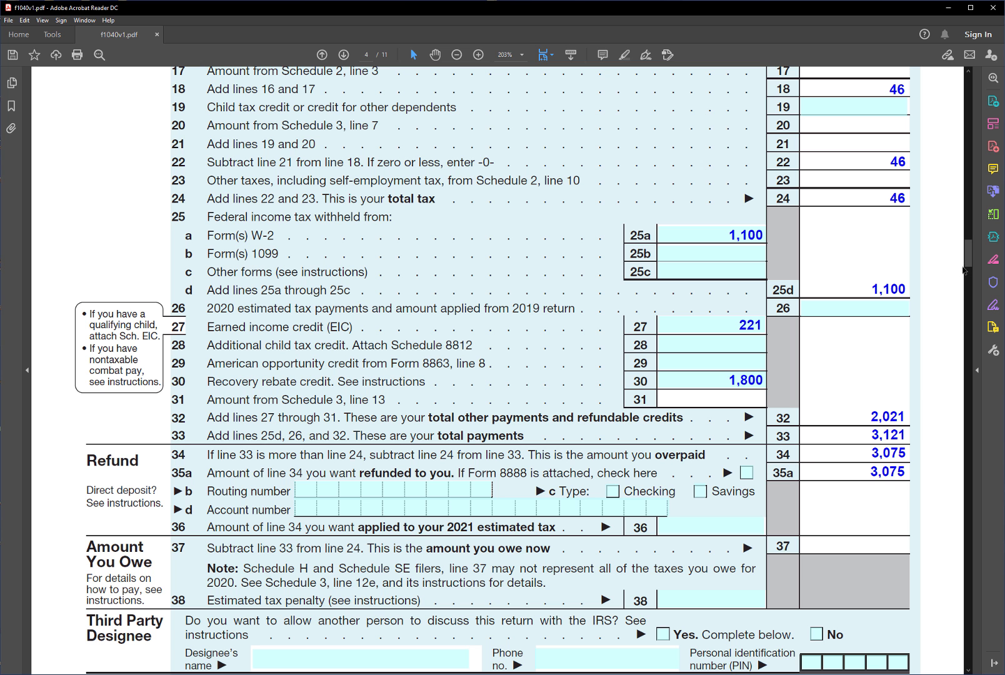
# Step: Examine the signature section and the mailing address table for Washington residents requesting a refund
pyautogui.moveTo(968, 254); pyautogui.dragTo(970, 261)
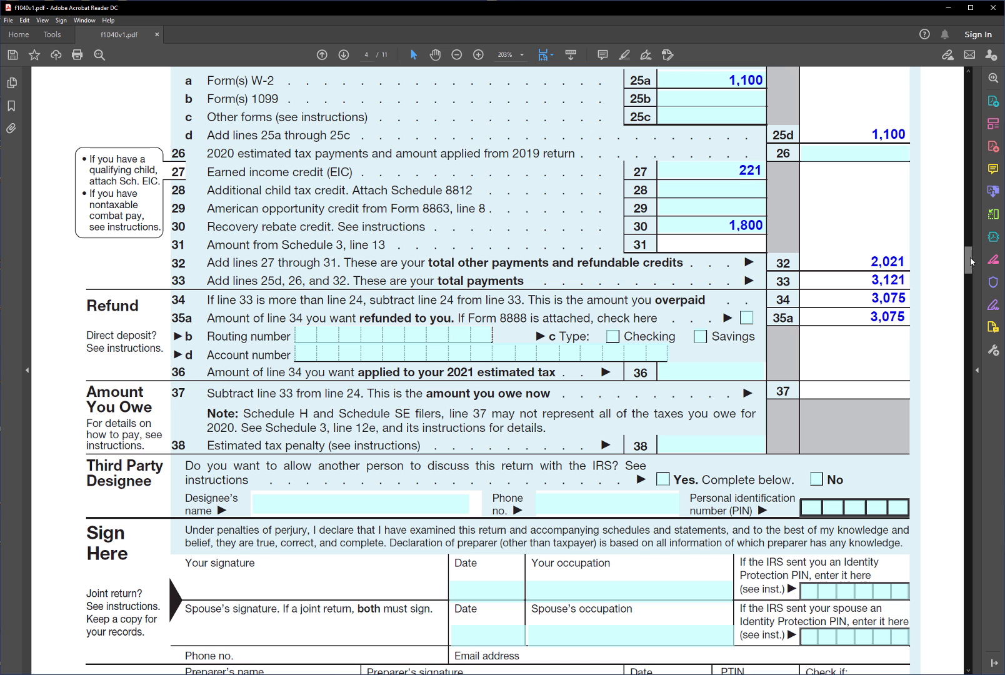
pyautogui.scroll(-3, 970, 266)
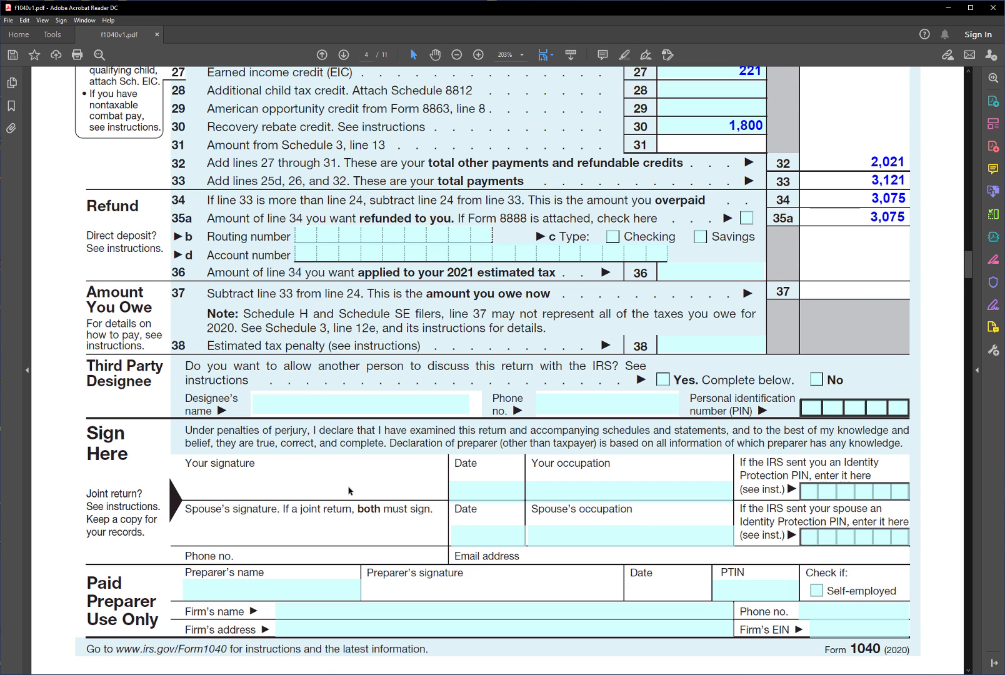
pyautogui.click(596, 485)
pyautogui.moveTo(969, 262); pyautogui.dragTo(961, 413)
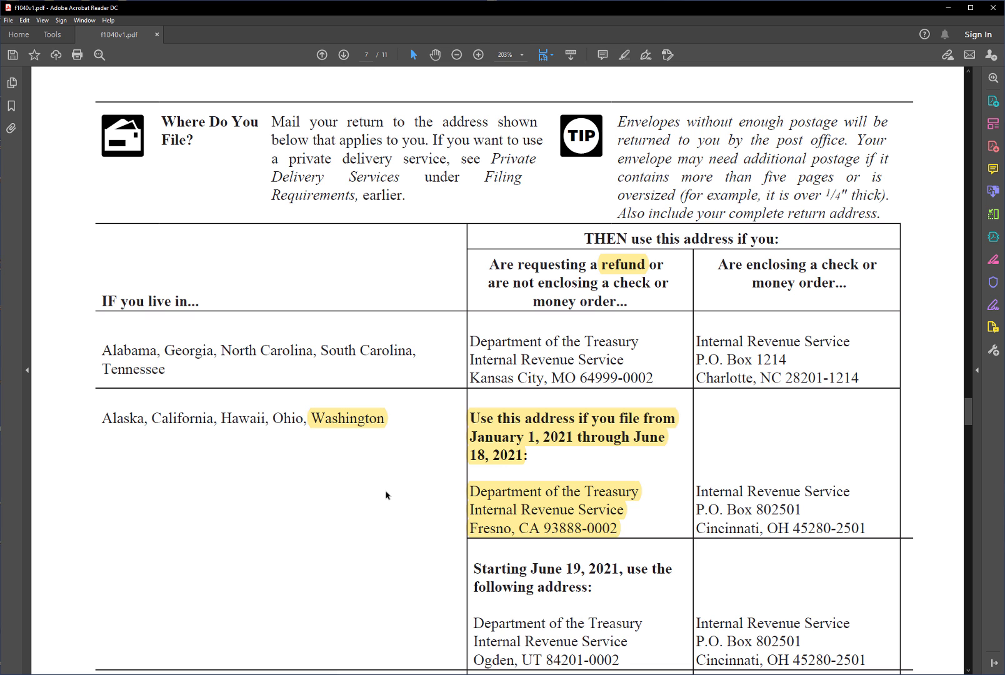
# Step: Clear the recovery rebate credit amount on line 30
pyautogui.moveTo(966, 408); pyautogui.dragTo(944, 260)
pyautogui.moveTo(735, 275); pyautogui.dragTo(799, 267)
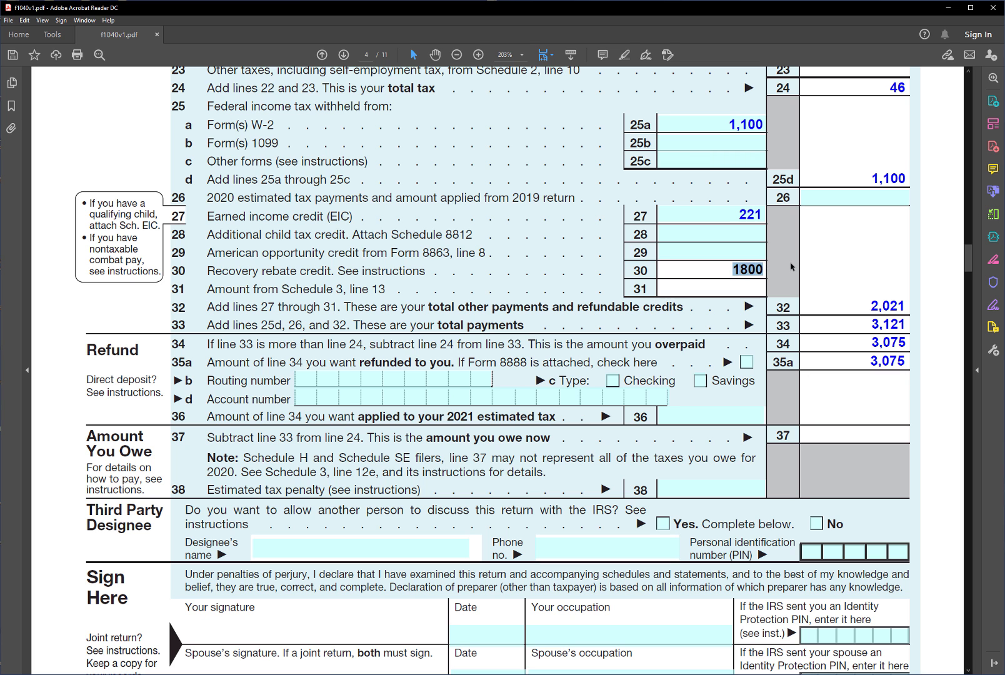
pyautogui.press('BackSpace')
pyautogui.press('Return')
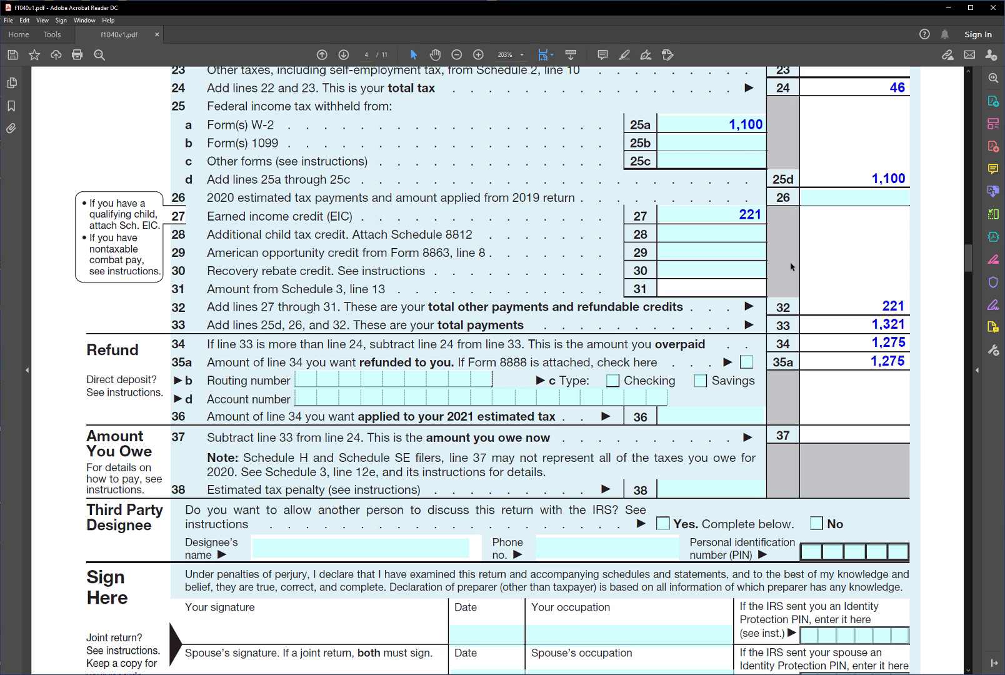